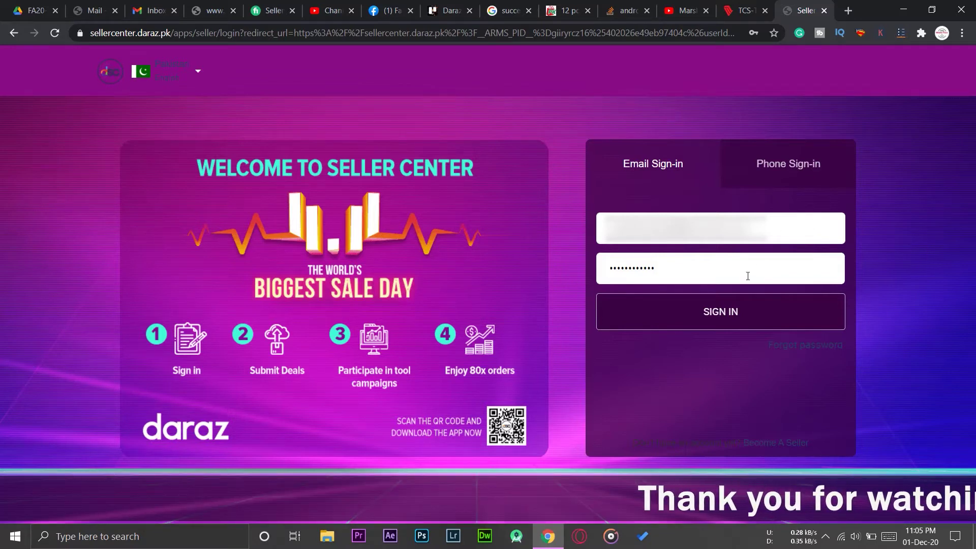
- Sign in to the seller account with the filled-in credentials and dismiss the support-timings announcement and promotional notice
click(732, 312)
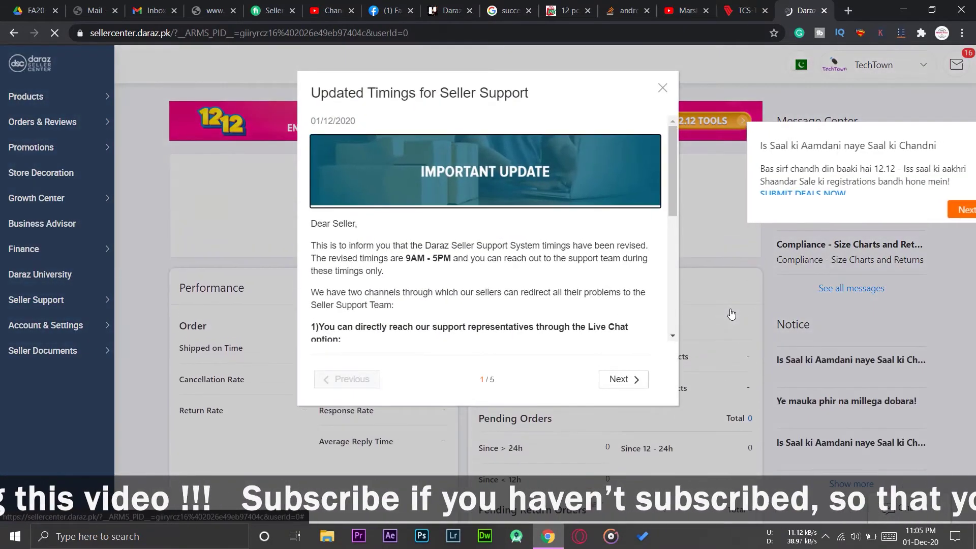
click(662, 88)
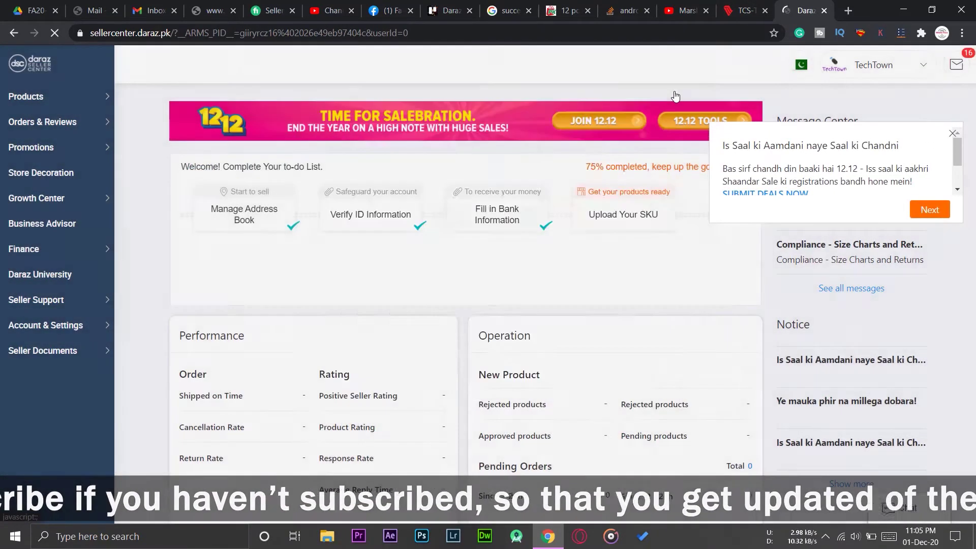
click(942, 133)
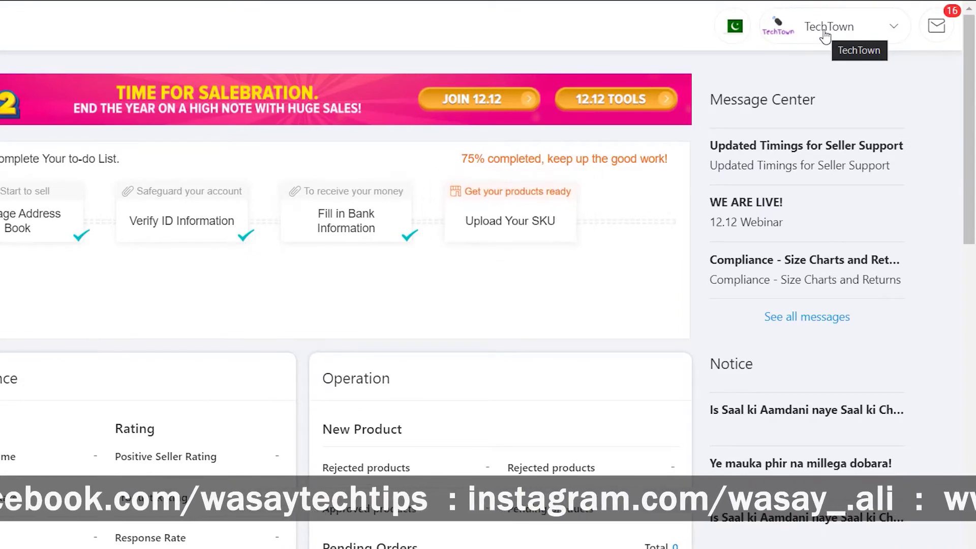
- Open User Management for the TechTown seller account
click(825, 35)
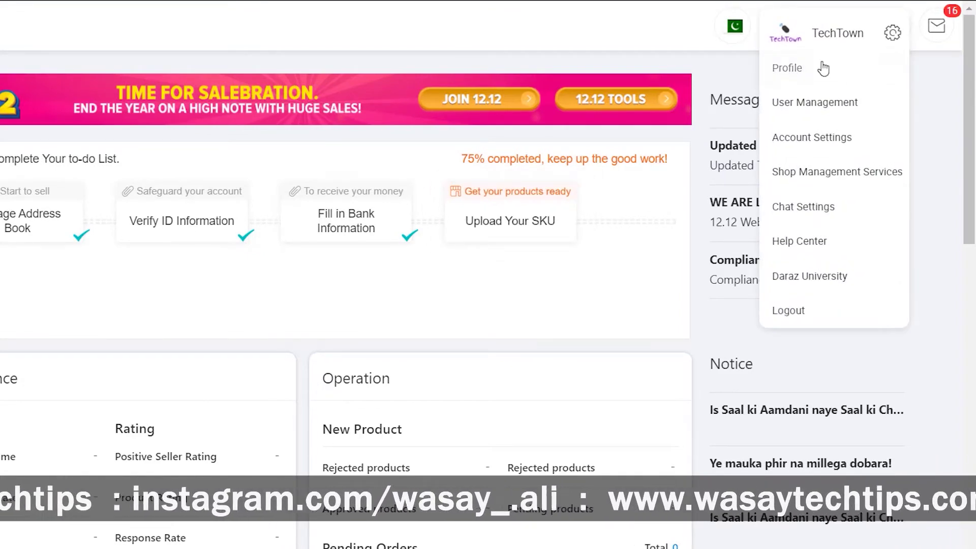
click(888, 117)
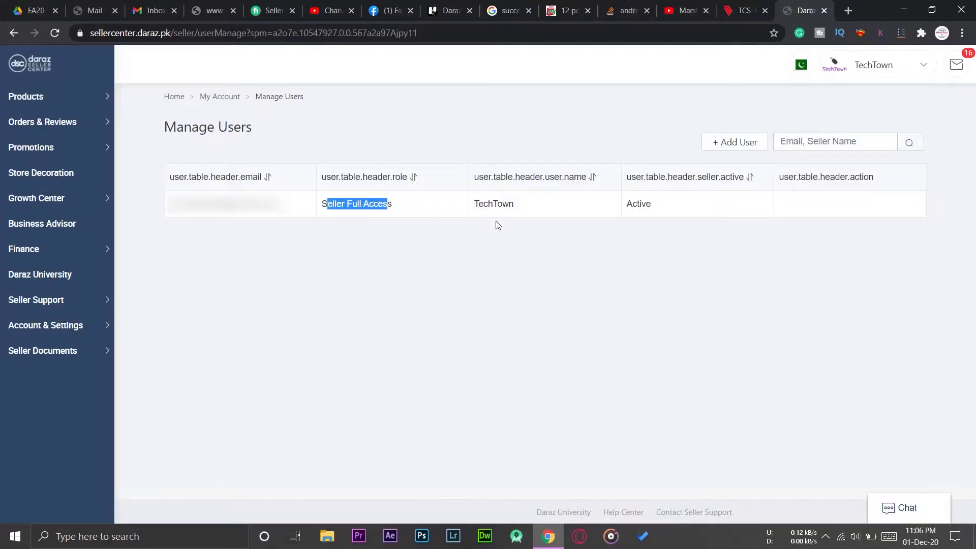
click(544, 263)
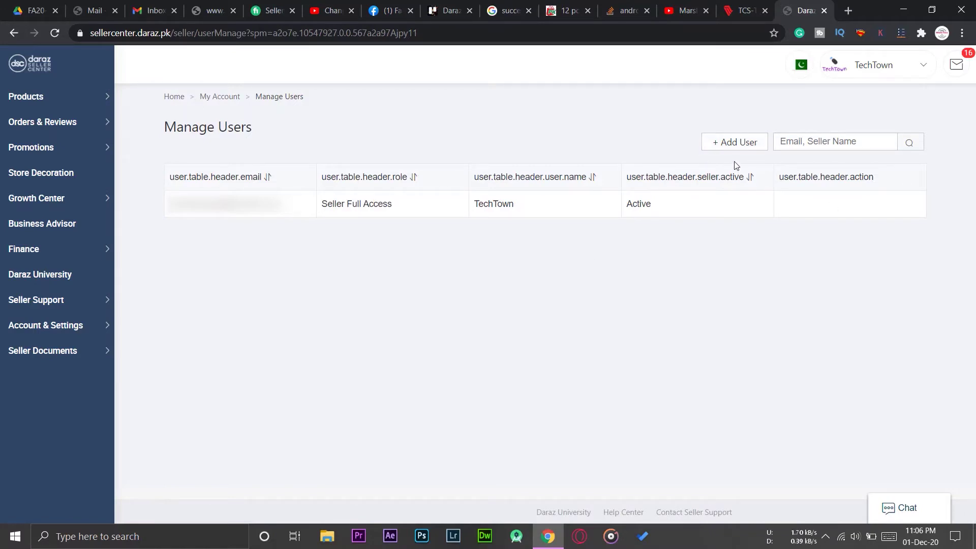
- Start adding a new user and set the role to Seller Decorate Shop
click(747, 144)
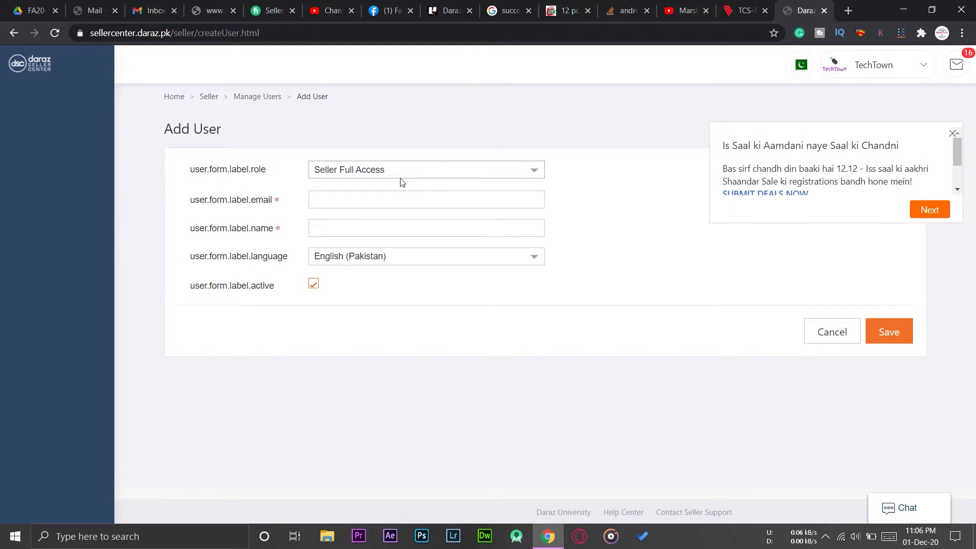
click(511, 173)
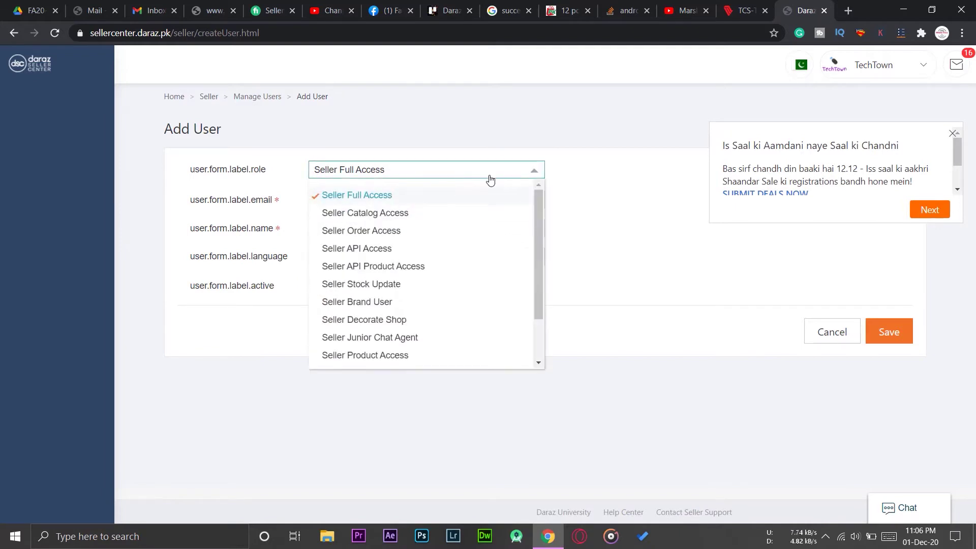
scroll(453, 247, down, 1)
scroll(453, 247, up, 1)
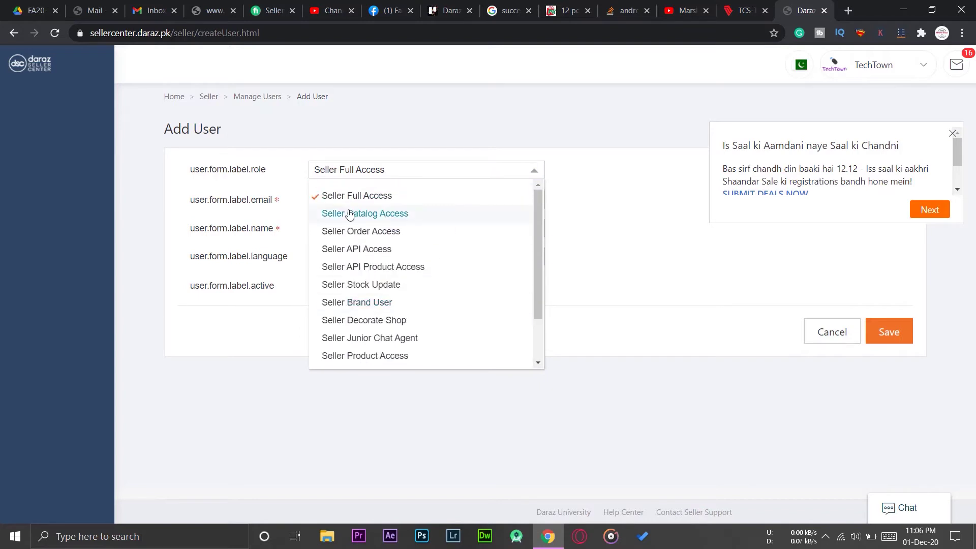
scroll(425, 226, down, 1)
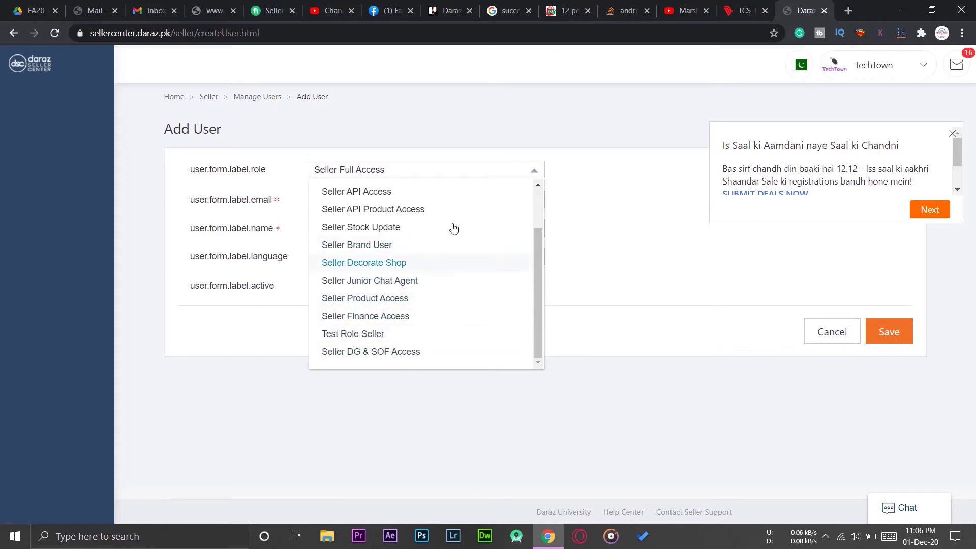
scroll(420, 285, up, 1)
scroll(420, 285, down, 1)
scroll(420, 285, up, 1)
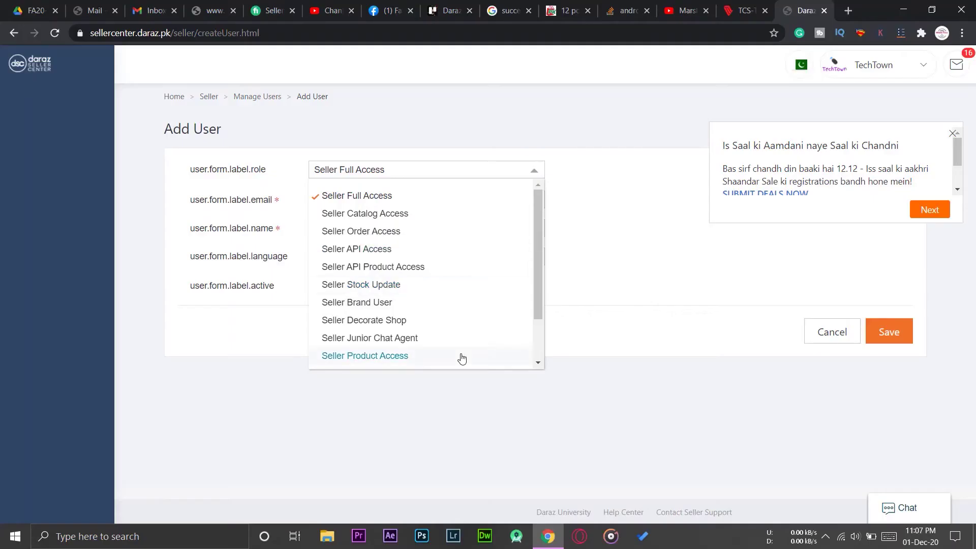
scroll(460, 356, down, 3)
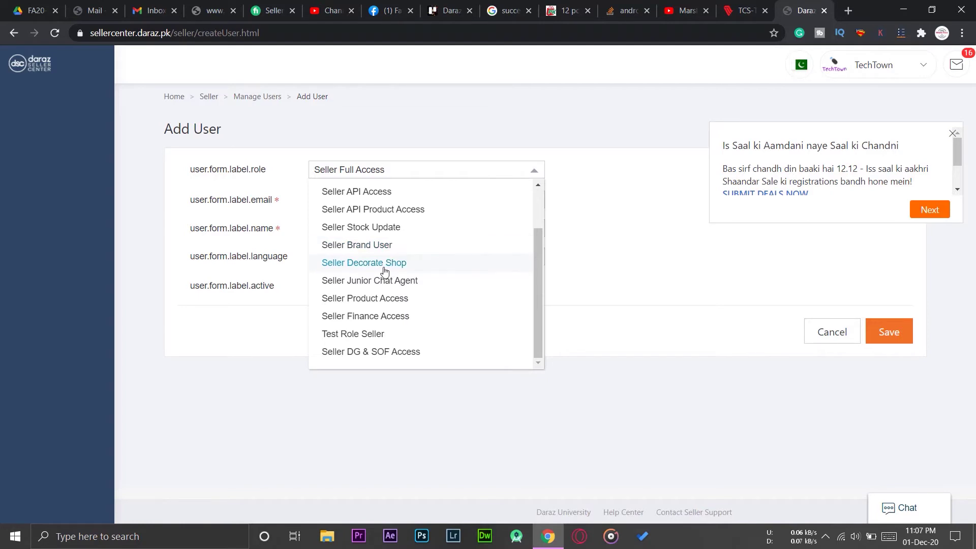
click(366, 265)
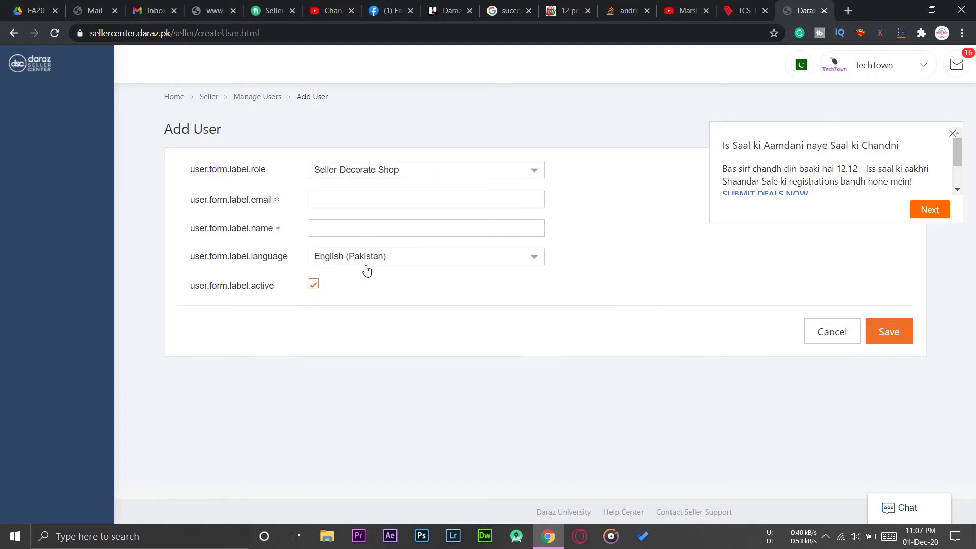
- Enter the new user's email, set the name to their first name plus "Decorative Department", and save the user
click(340, 201)
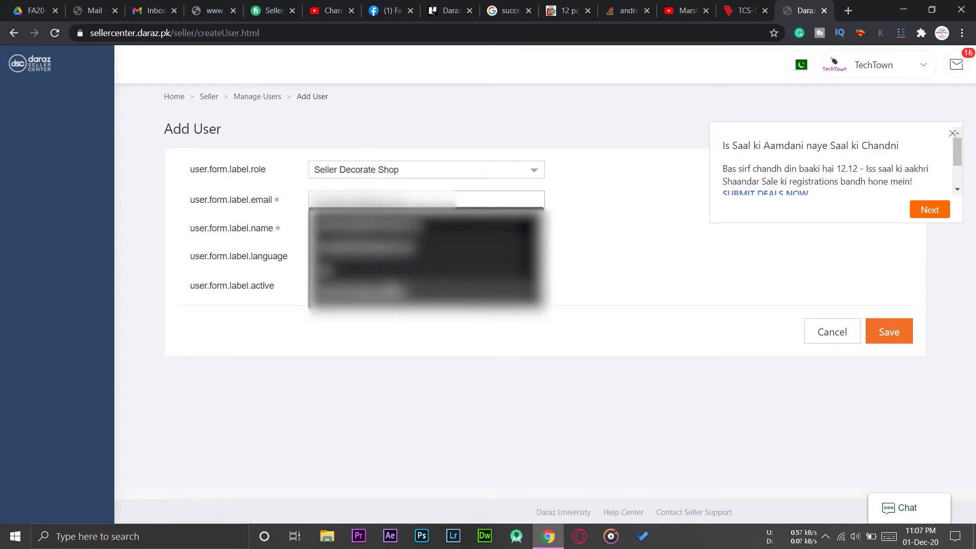
click(356, 293)
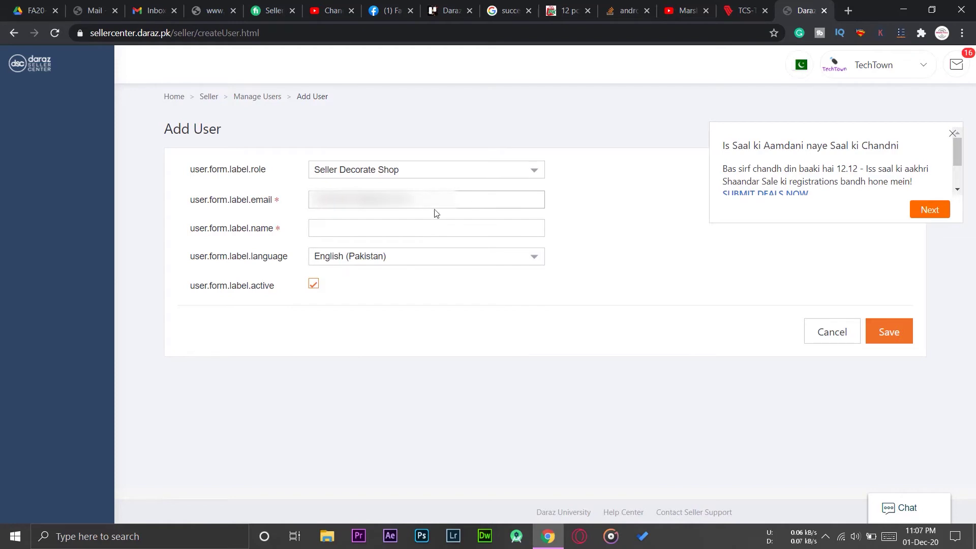
click(352, 230)
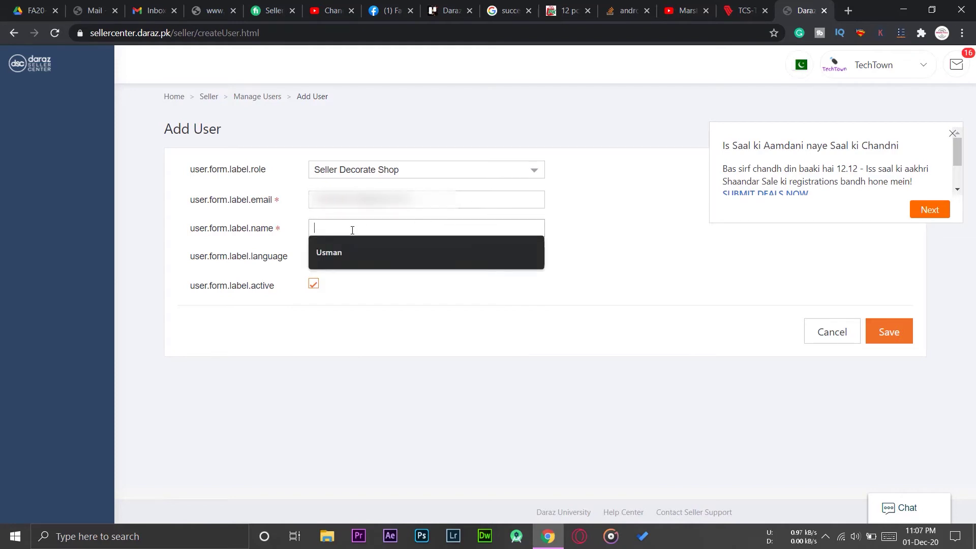
click(354, 249)
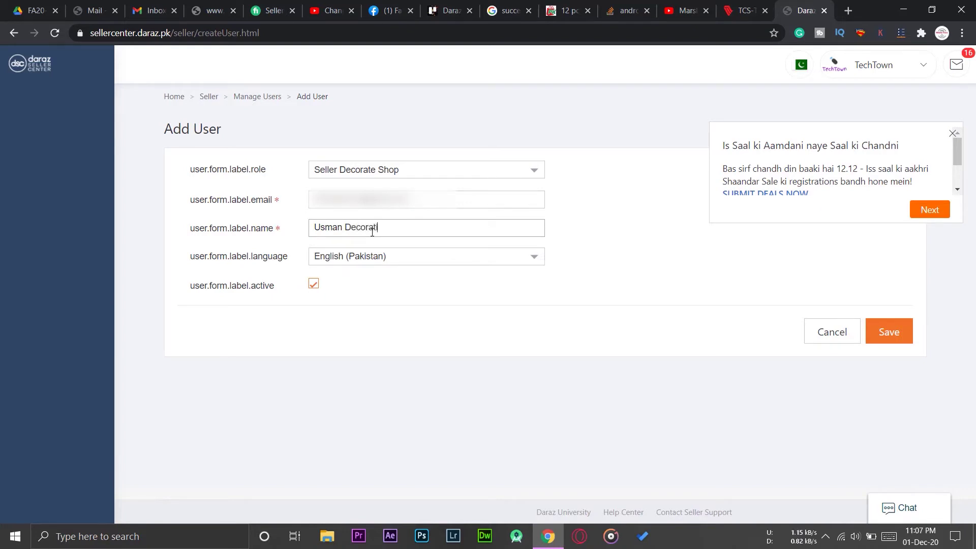
text(Decorative Department)
click(891, 343)
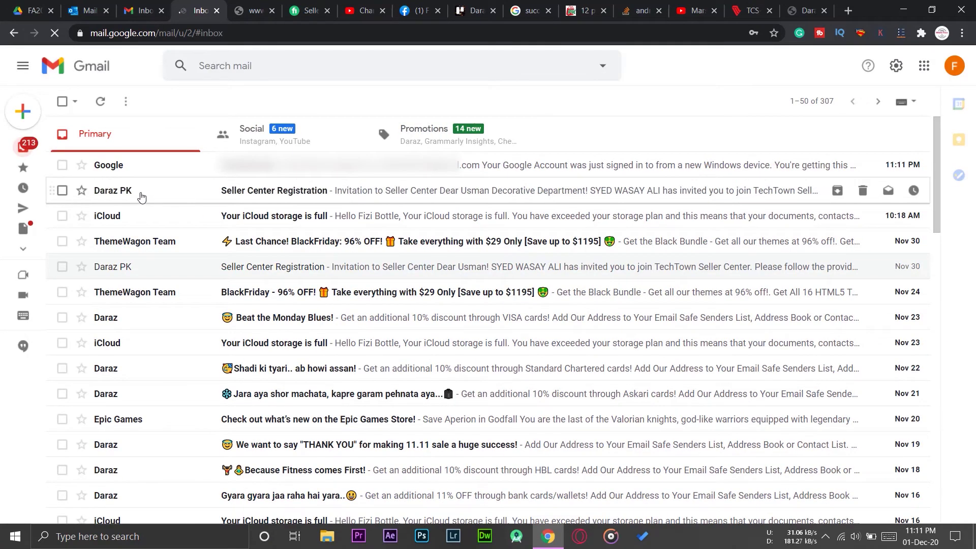
- In the invited user's Gmail inbox, read the newest Seller Center Registration email from Daraz PK and follow its account setup link
click(297, 192)
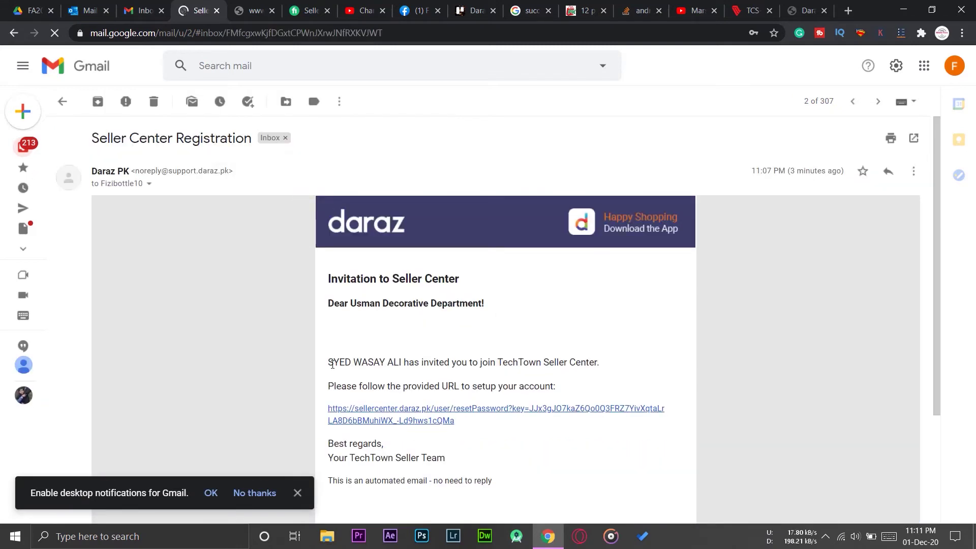
drag(330, 362, 407, 373)
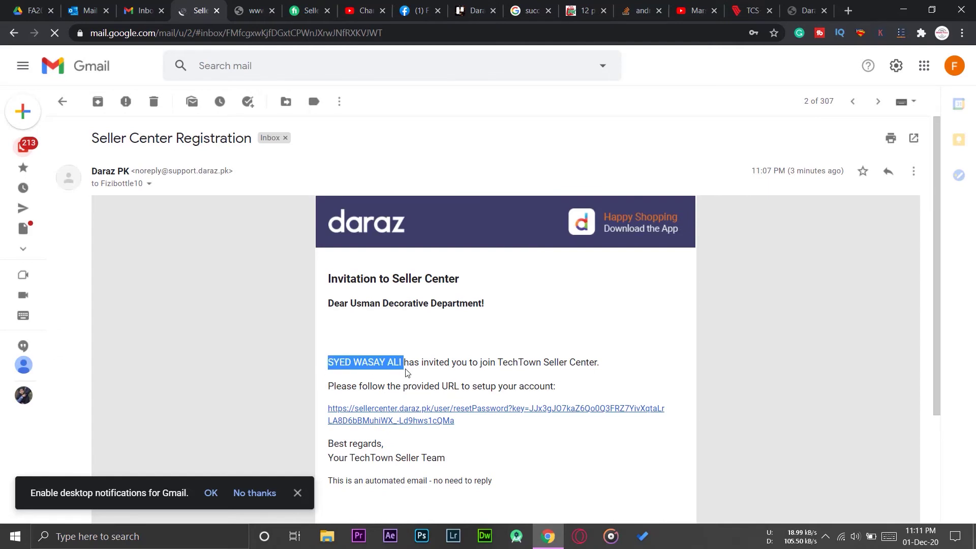
click(488, 353)
drag(498, 362, 565, 364)
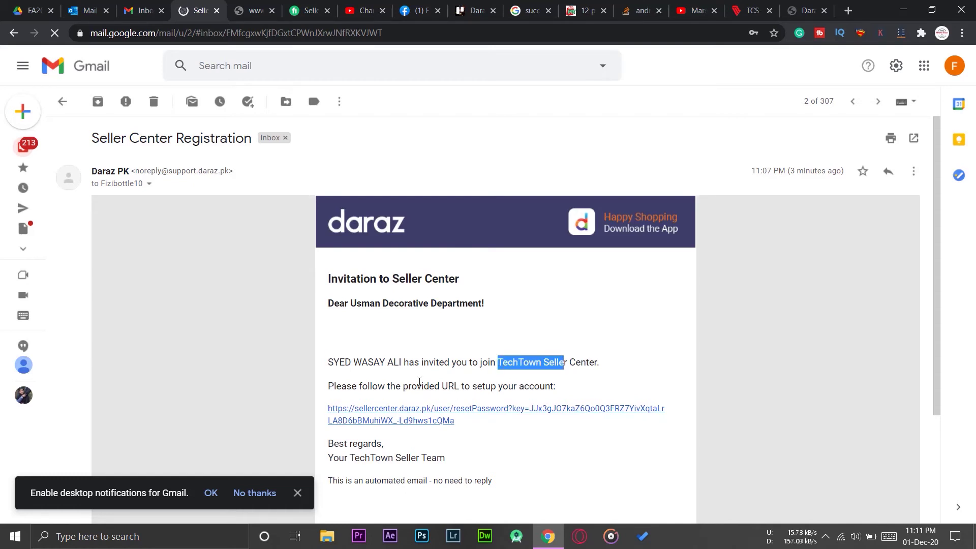
click(406, 424)
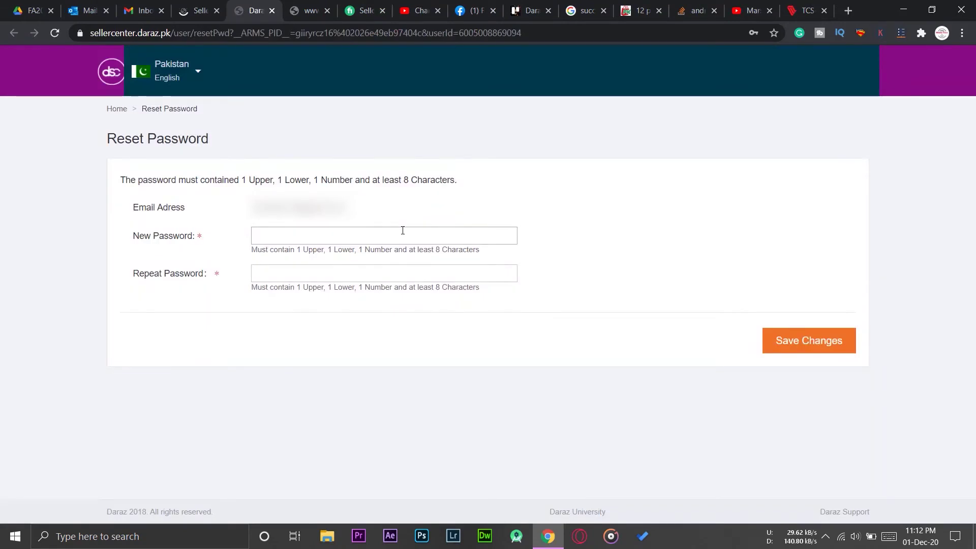
- Enter and repeat a new password for the invited user's account, and save the changes
click(274, 239)
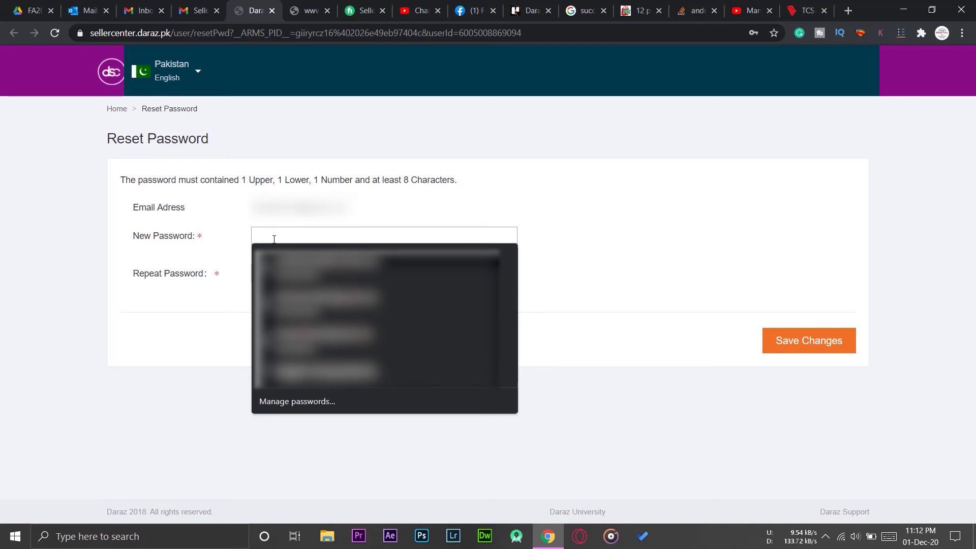
text(*****)
click(895, 262)
click(812, 355)
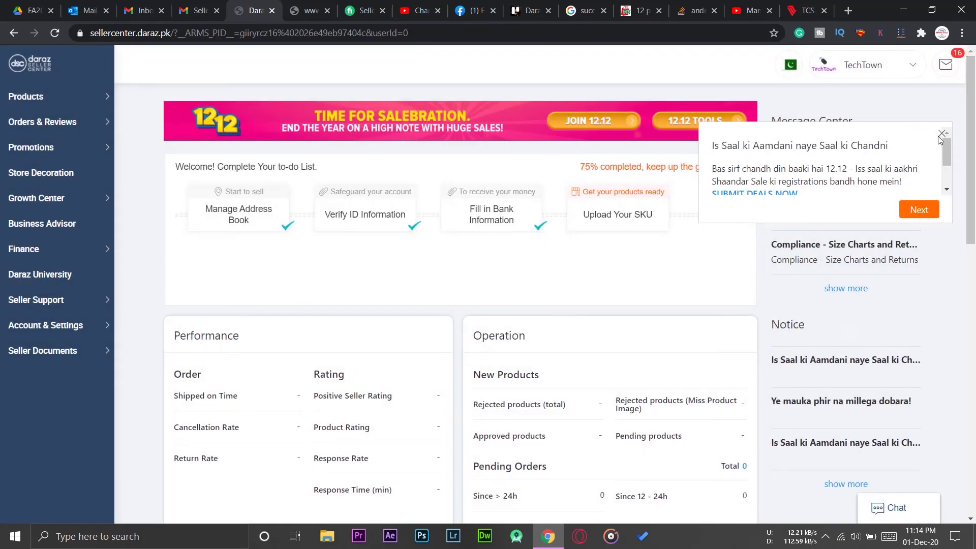
- Dismiss the promotional notices and open User Management from the TechTown account
click(941, 135)
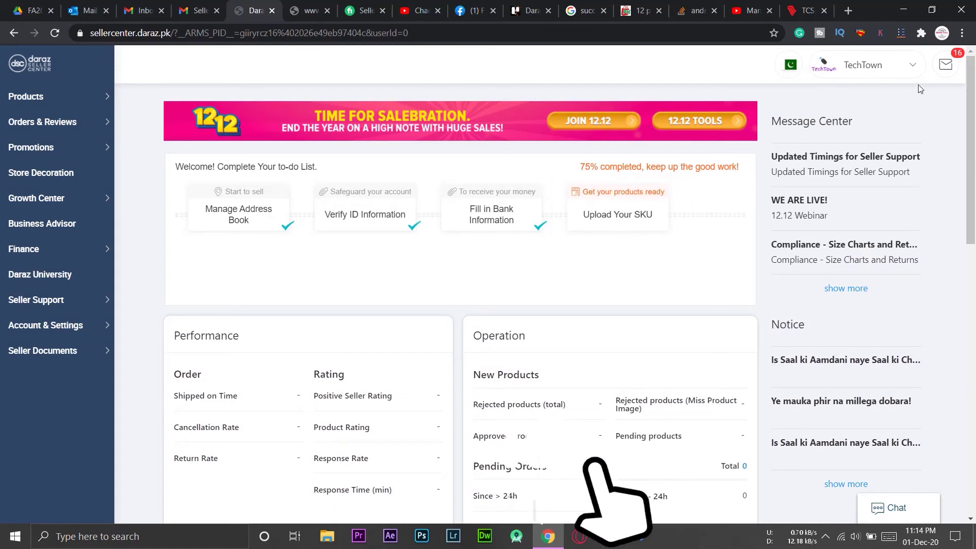
mouse_move(872, 70)
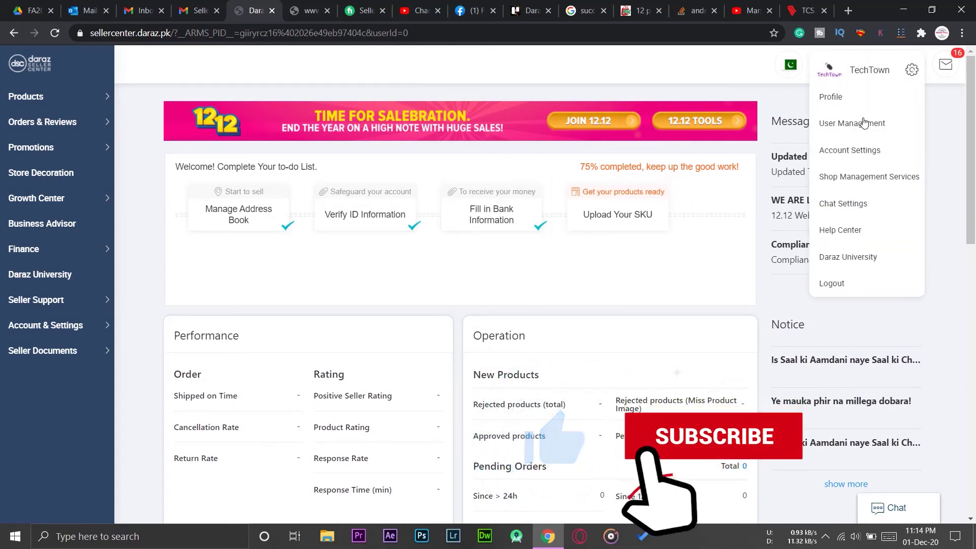
click(883, 127)
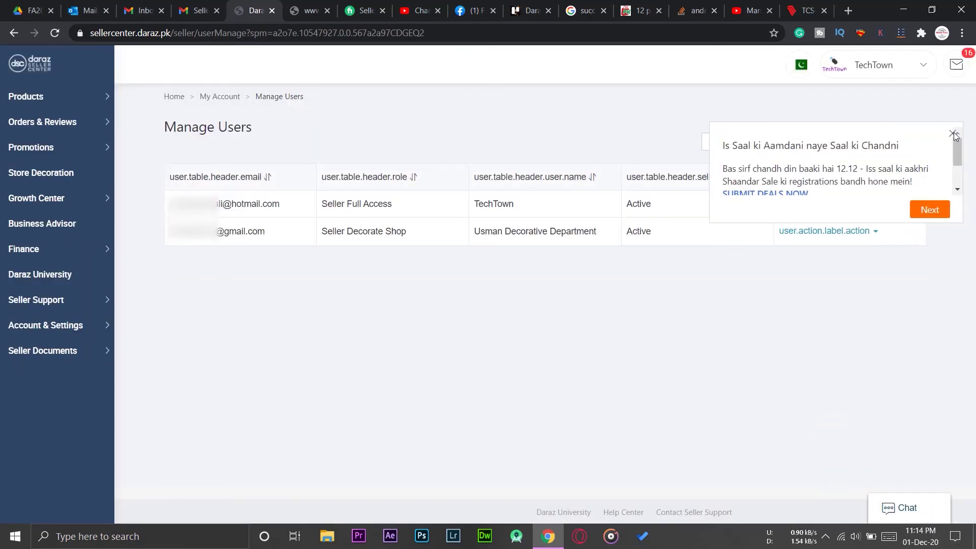
click(953, 134)
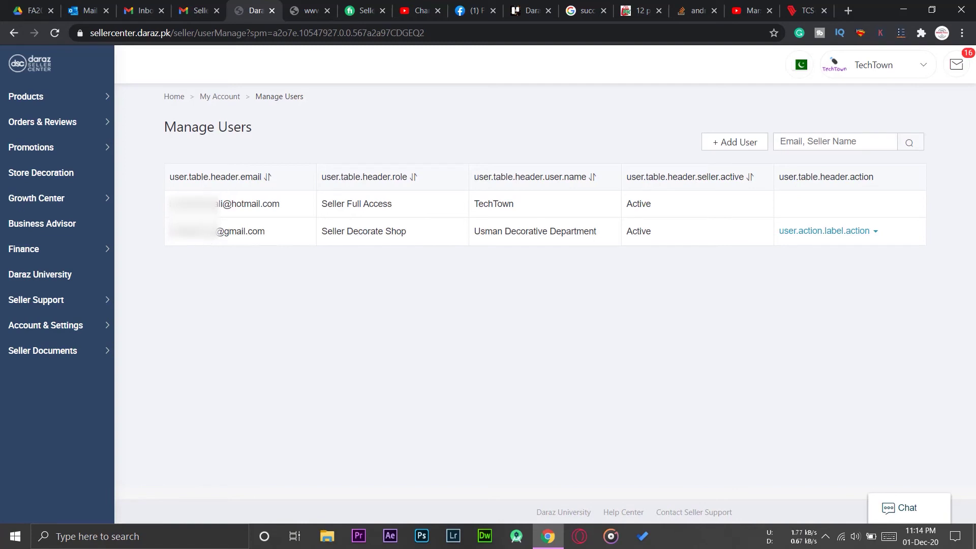
- Check the added user's email, role and active status in the Manage Users table
double_click(219, 232)
click(241, 232)
drag(323, 232, 407, 231)
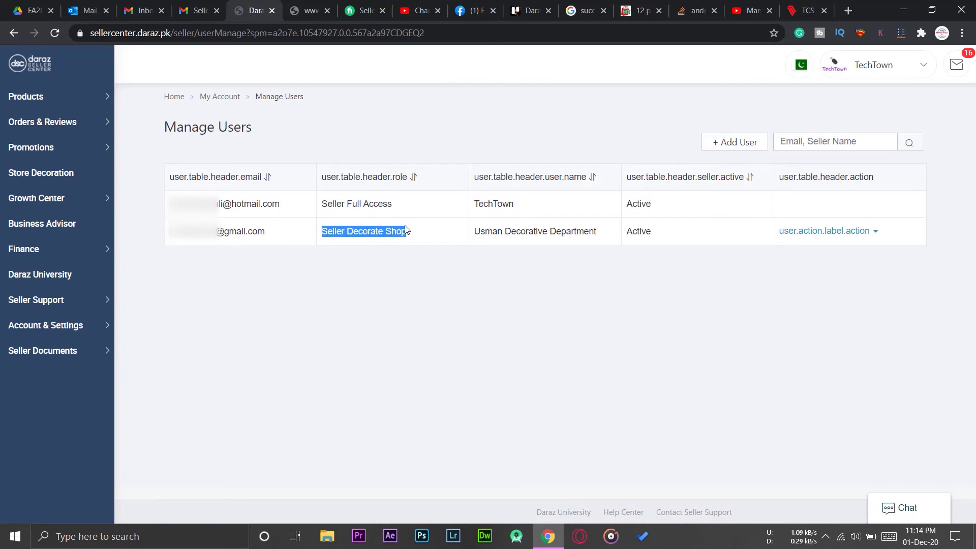
double_click(638, 233)
click(681, 265)
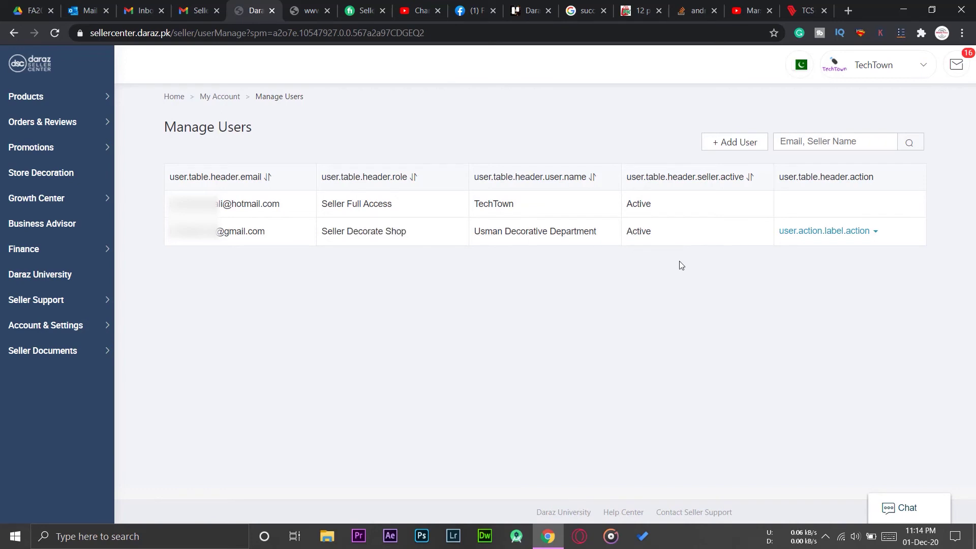